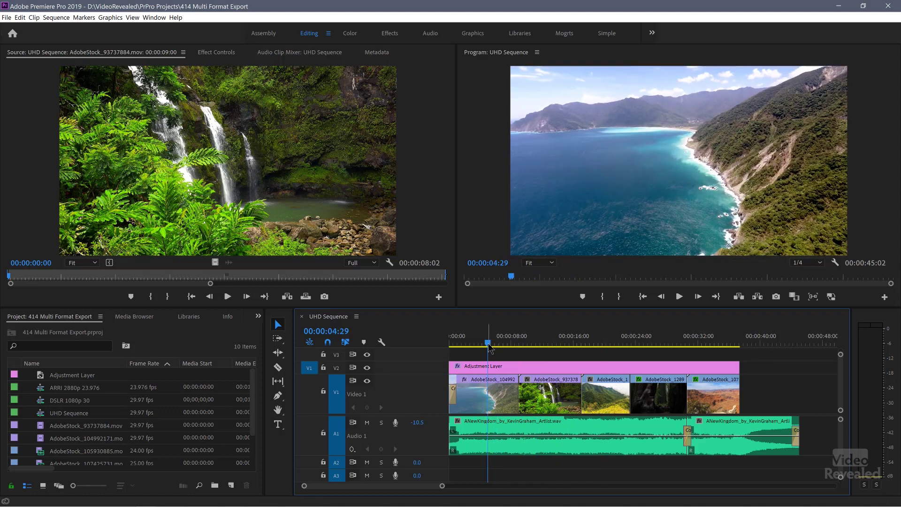
Play the UHD Sequence in the Program monitor and stop playback at 00:00:08:19
key("space")
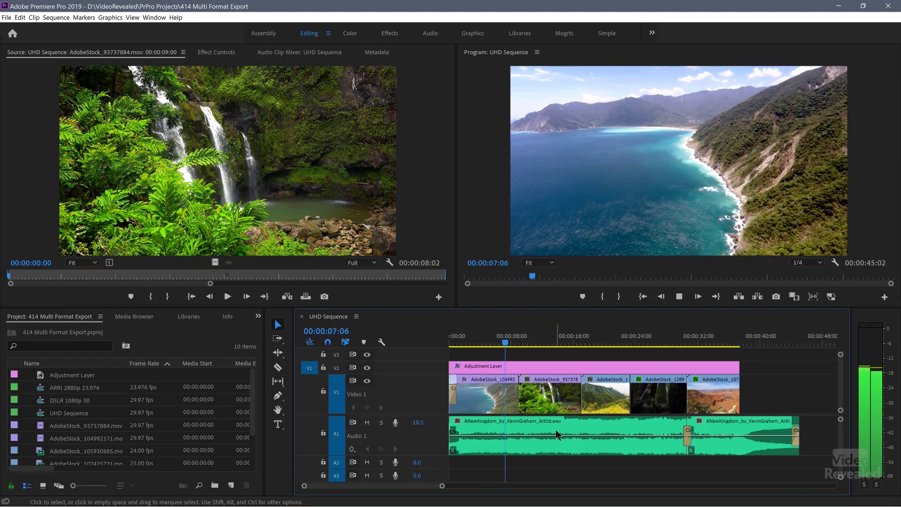
key("space")
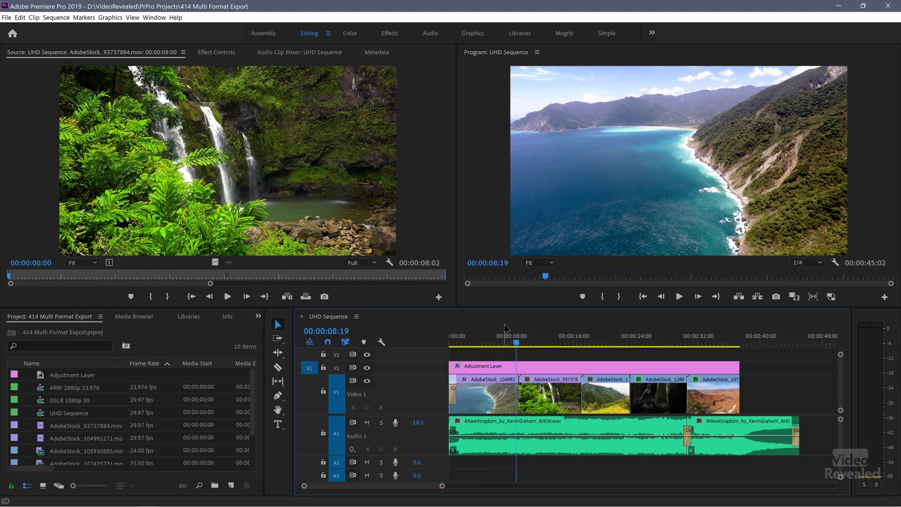
Queue the UHD Sequence export in Media Encoder using the YouTube 2160p 4K Ultra HD preset
left_click(6, 17)
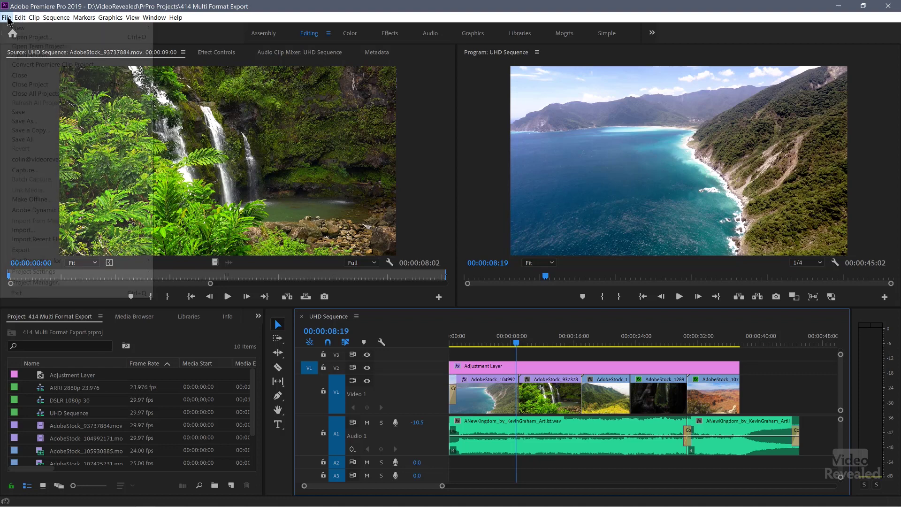
mouse_move(48, 252)
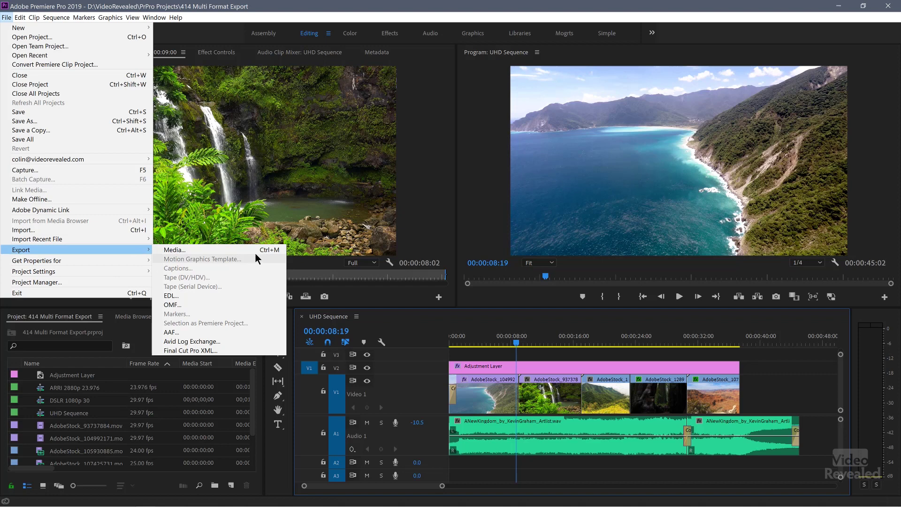
left_click(274, 252)
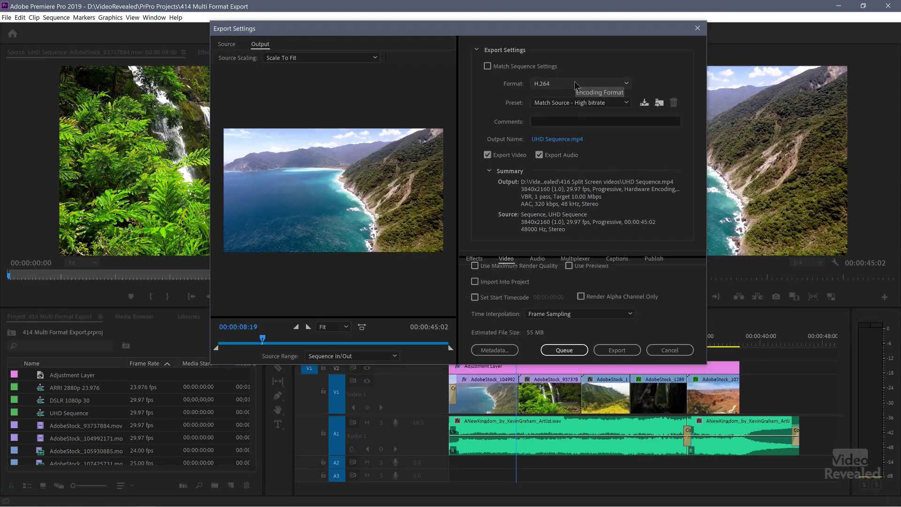
left_click(564, 103)
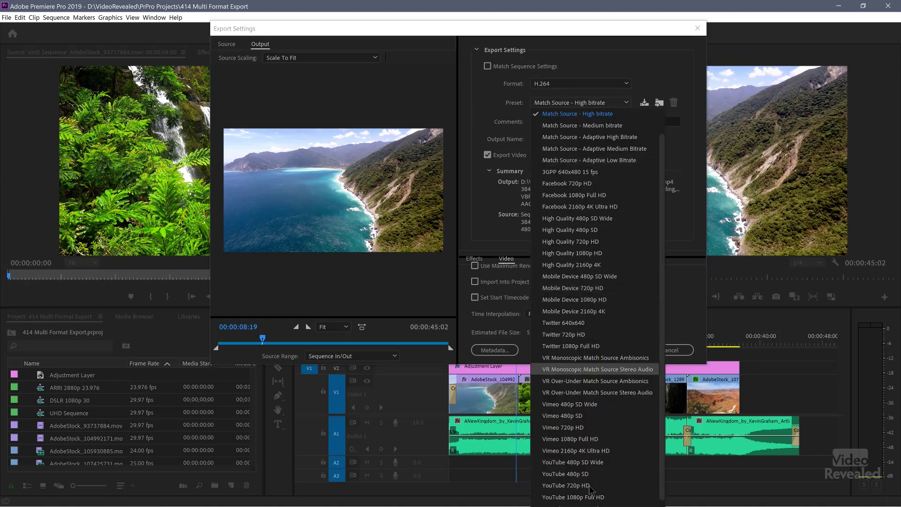
left_click(590, 502)
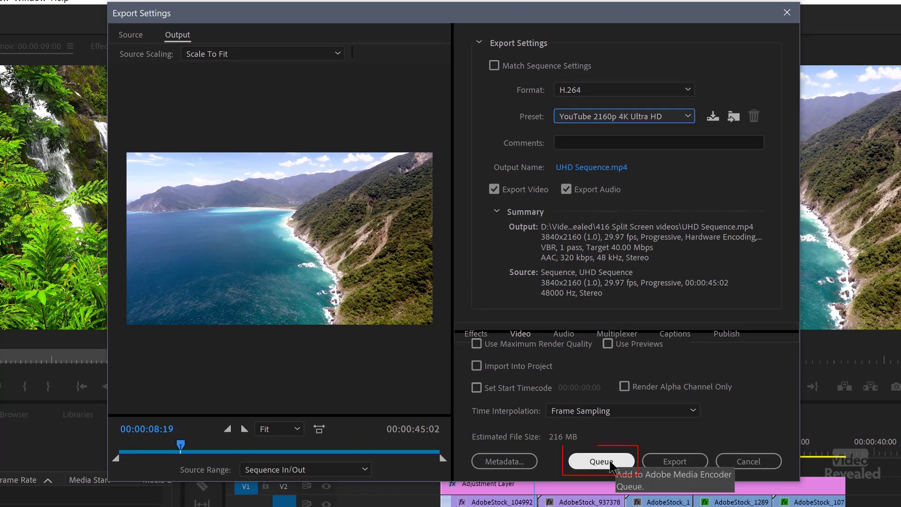
left_click(605, 461)
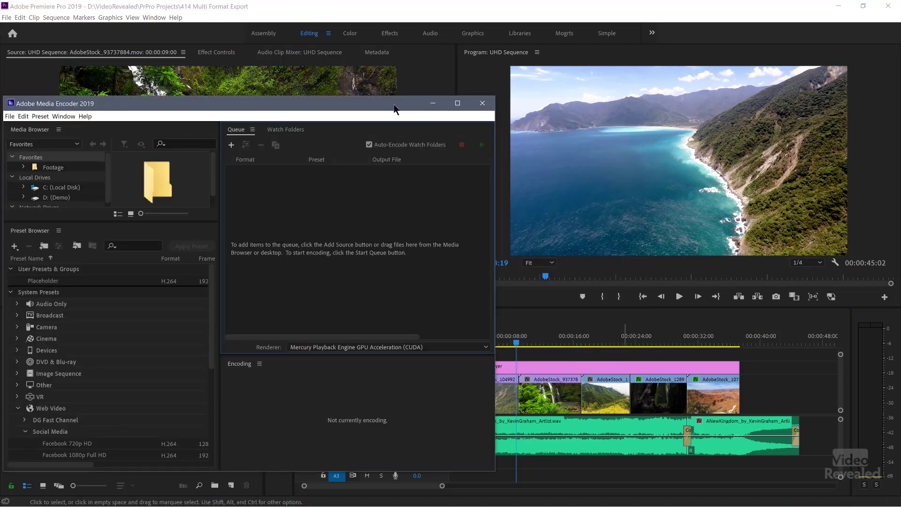
Move the Media Encoder window up and right, then enlarge it so all panels show
left_click_drag(379, 107, 469, 21)
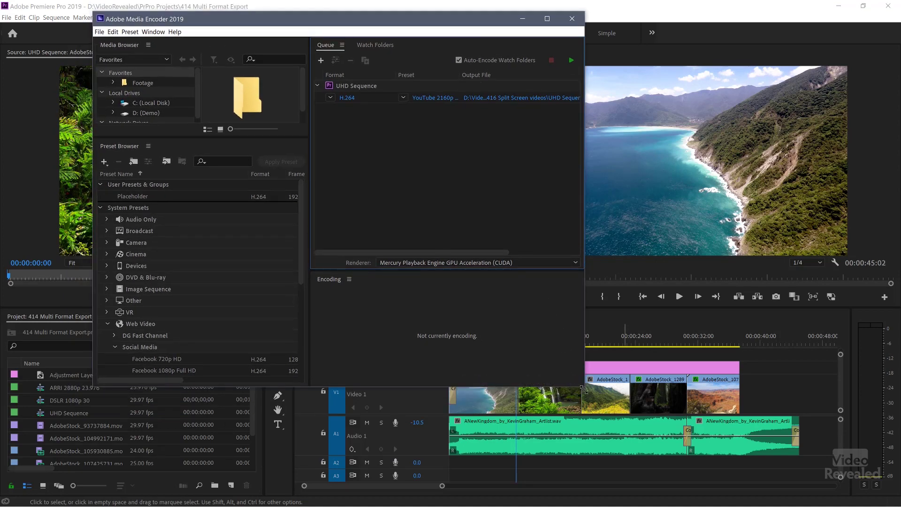
left_click_drag(585, 388, 792, 462)
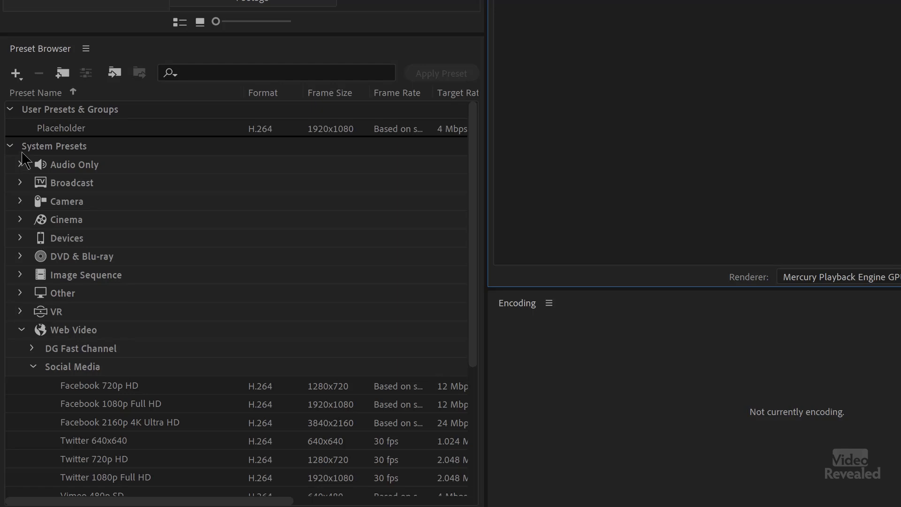
Create an alias of the YouTube 1080p Full HD system preset under User Presets & Groups
left_click(10, 146)
left_click(10, 146)
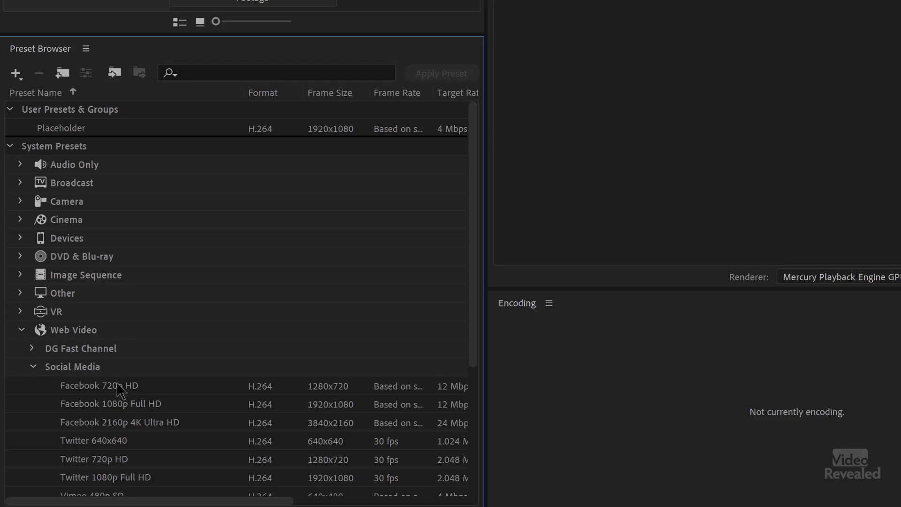
scroll(121, 389, "down", 5)
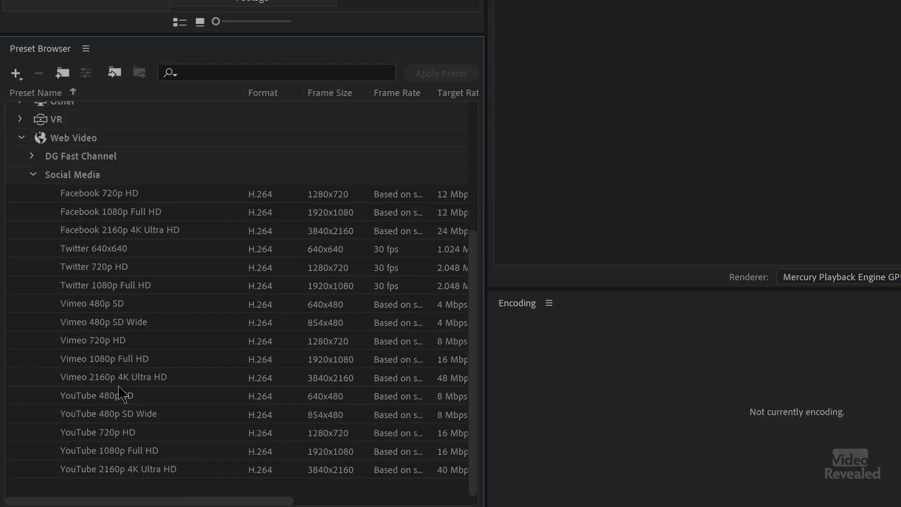
mouse_move(107, 453)
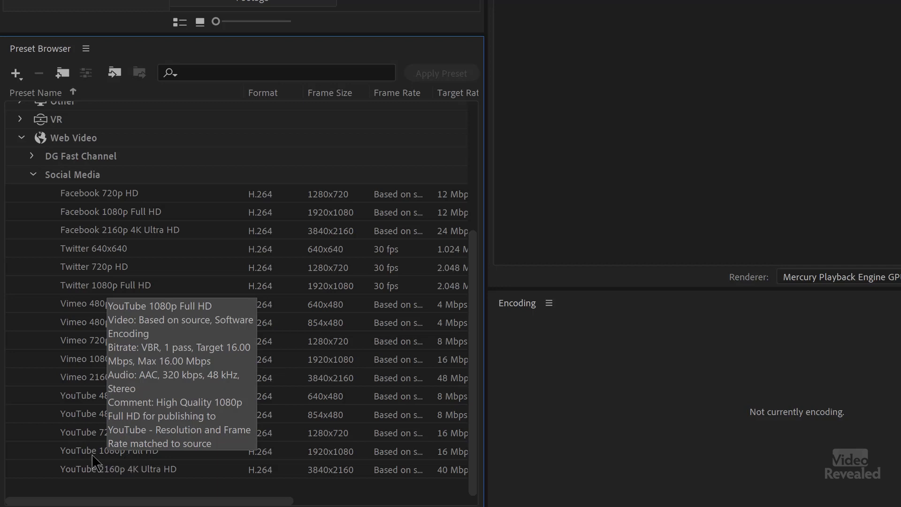
right_click(95, 461)
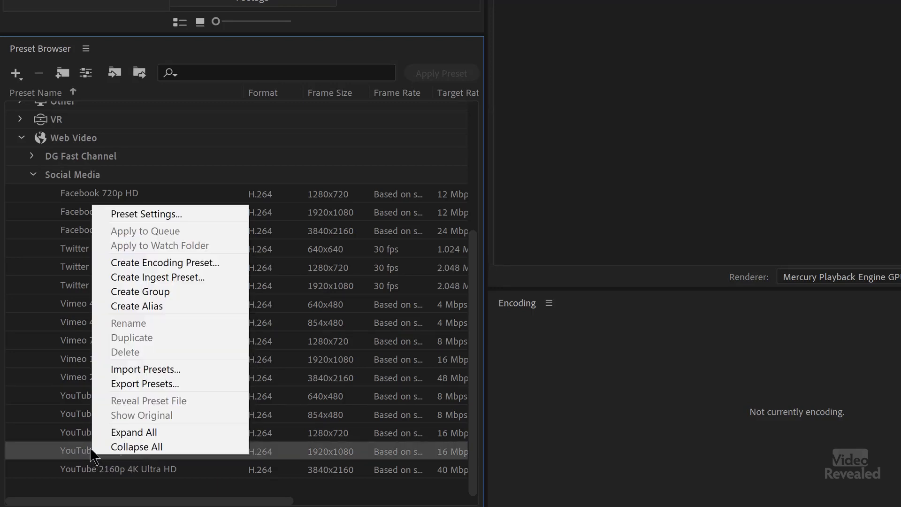
left_click(168, 305)
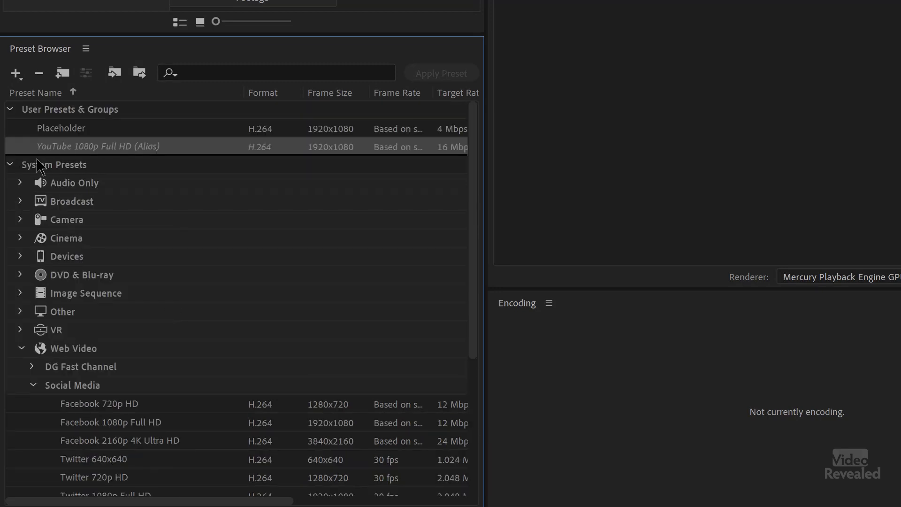
mouse_move(92, 157)
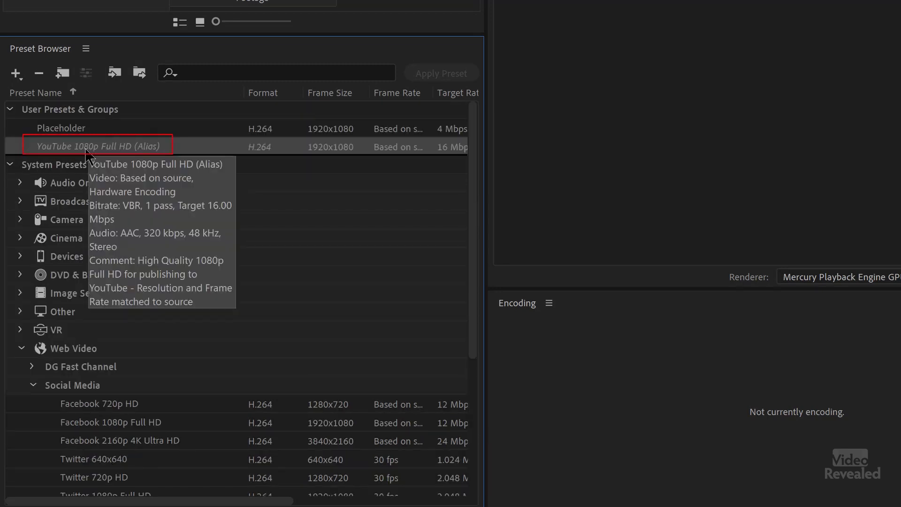
Make a preset group named MultiFormat and move the YouTube 1080p Full HD alias into it
left_click(63, 73)
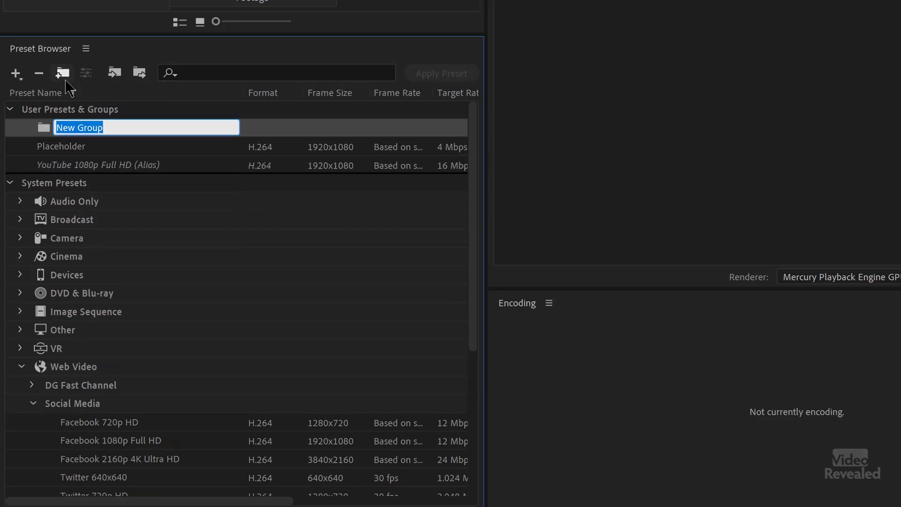
type("MultiF")
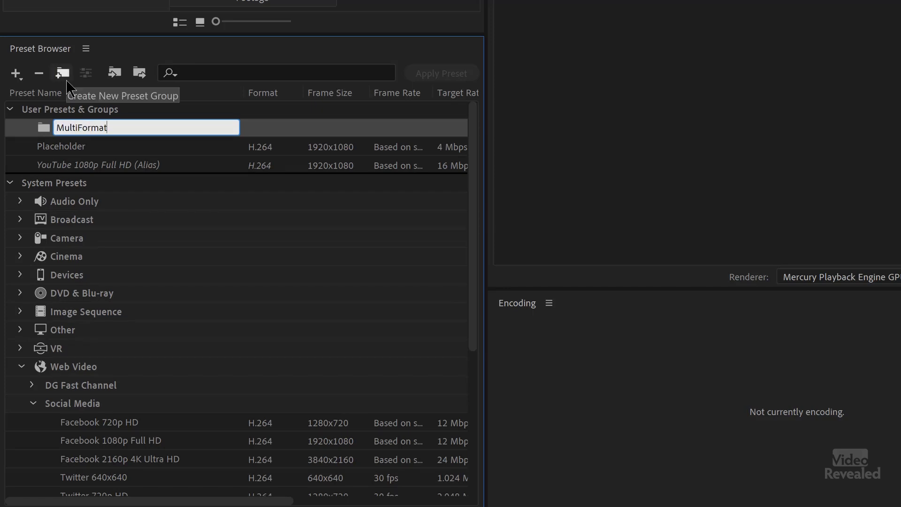
type("ormat")
key("Return")
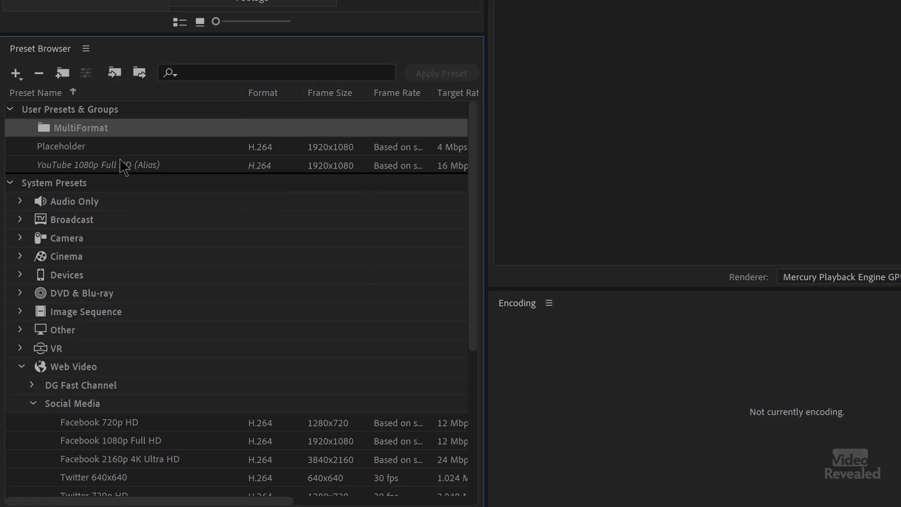
left_click_drag(121, 167, 106, 128)
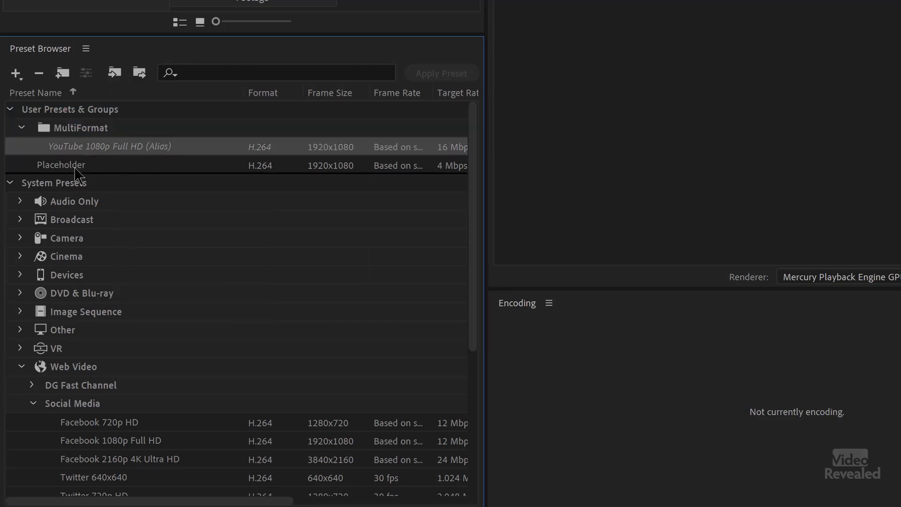
mouse_move(72, 167)
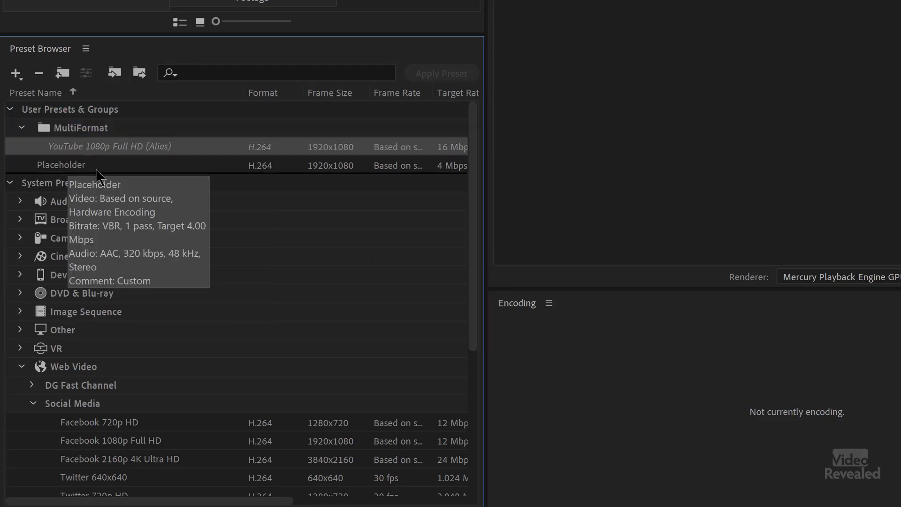
left_click(66, 130)
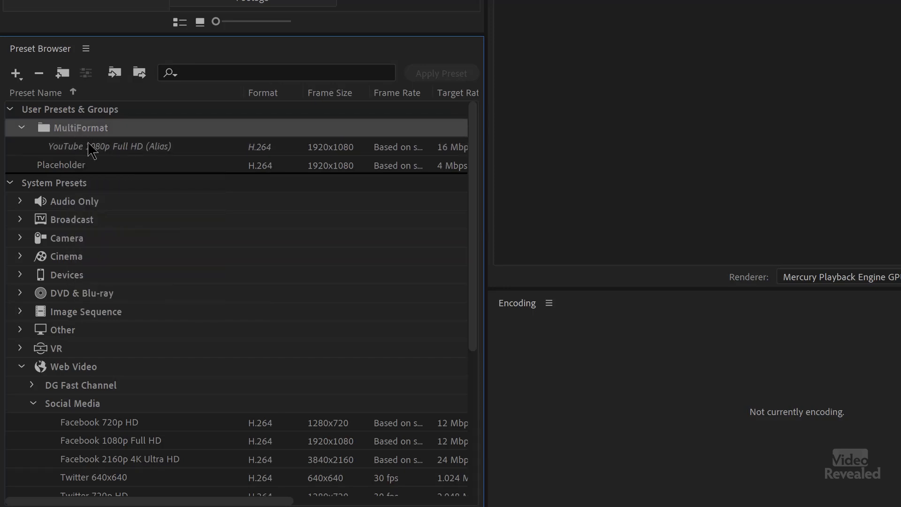
left_click(107, 146)
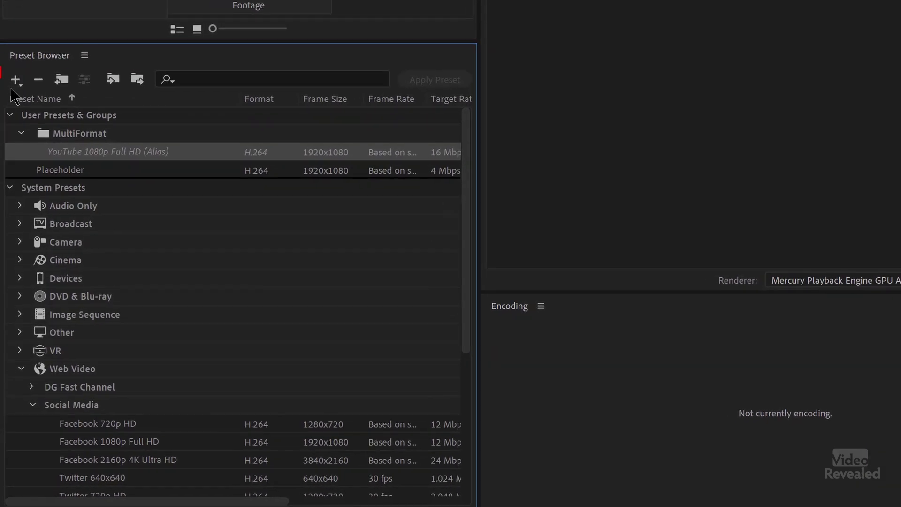
Create a new preset based on YouTube 1080p Full HD with an 8 Mbps target bitrate
left_click(15, 79)
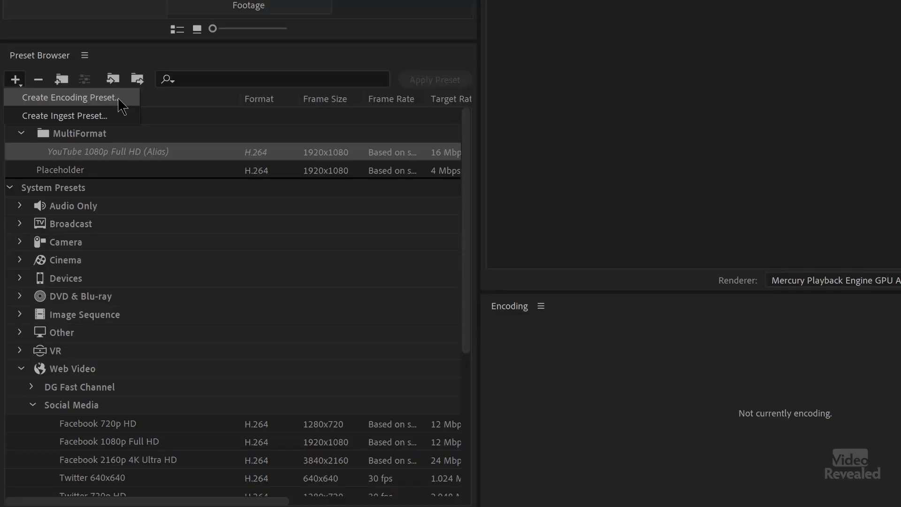
left_click(117, 99)
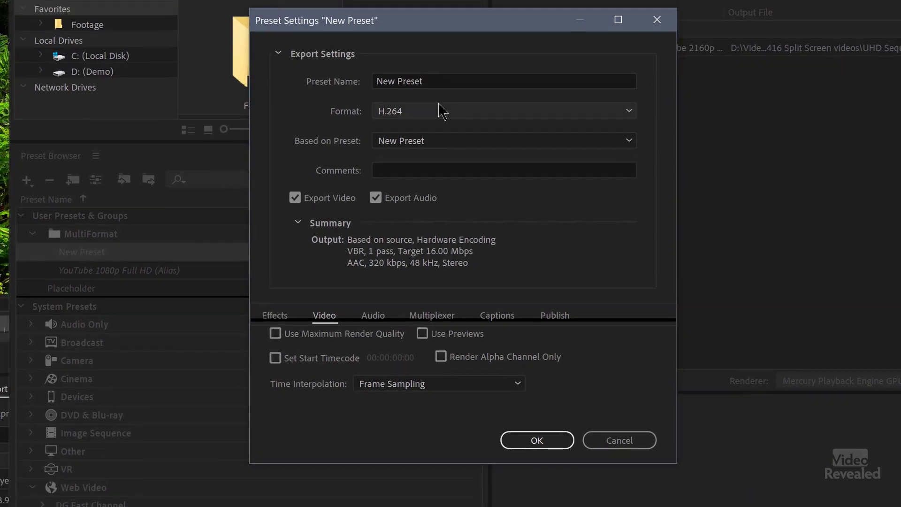
left_click(438, 142)
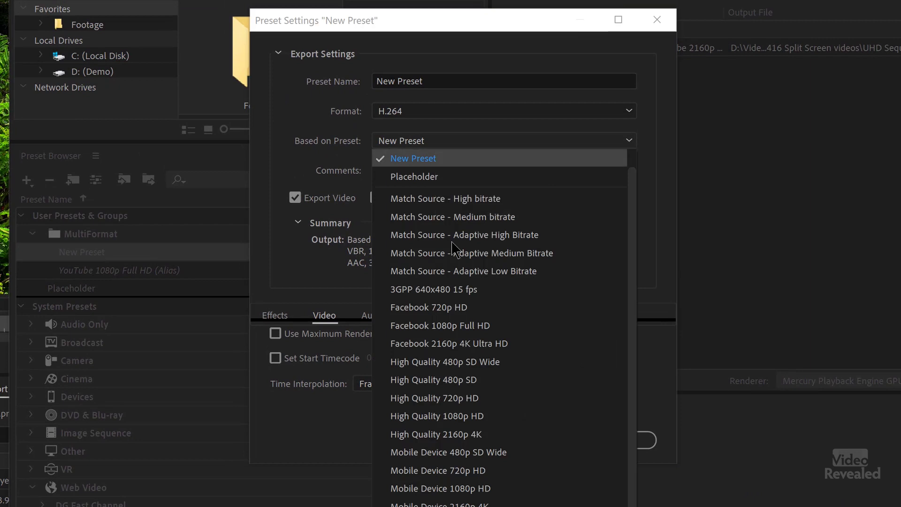
scroll(486, 305, "down", 3)
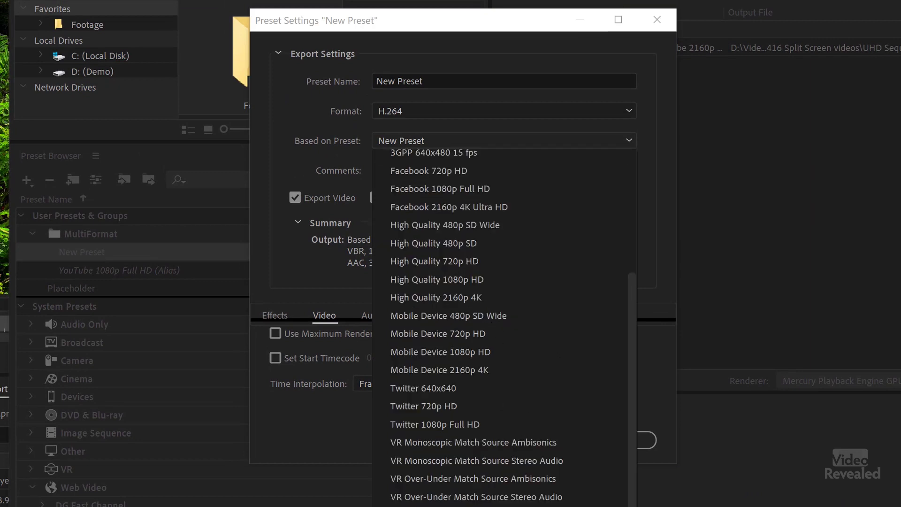
left_click(464, 505)
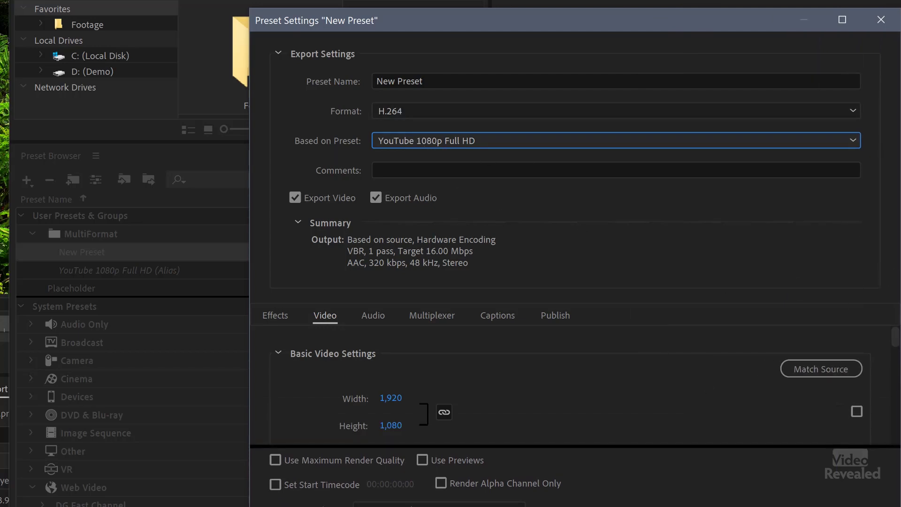
left_click_drag(896, 343, 897, 426)
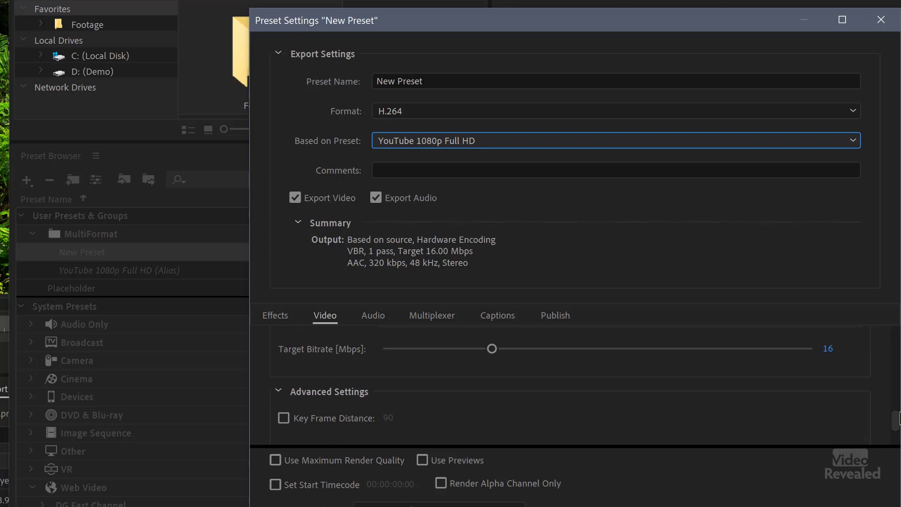
left_click(830, 352)
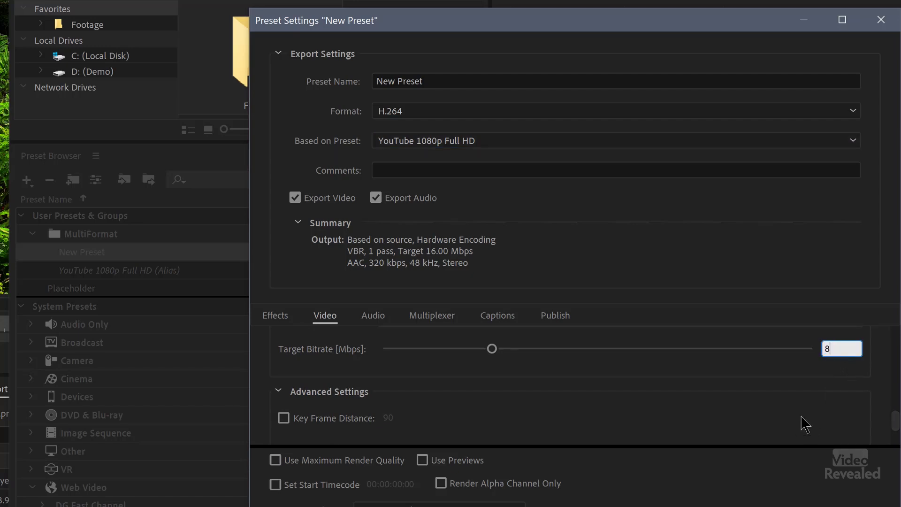
key("Return")
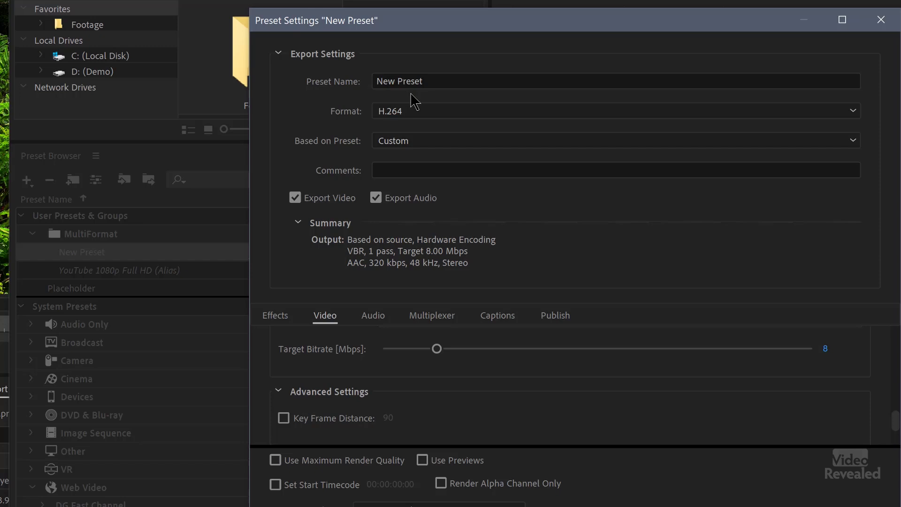
Name the new preset Low Bitrate and save it
left_click(401, 81)
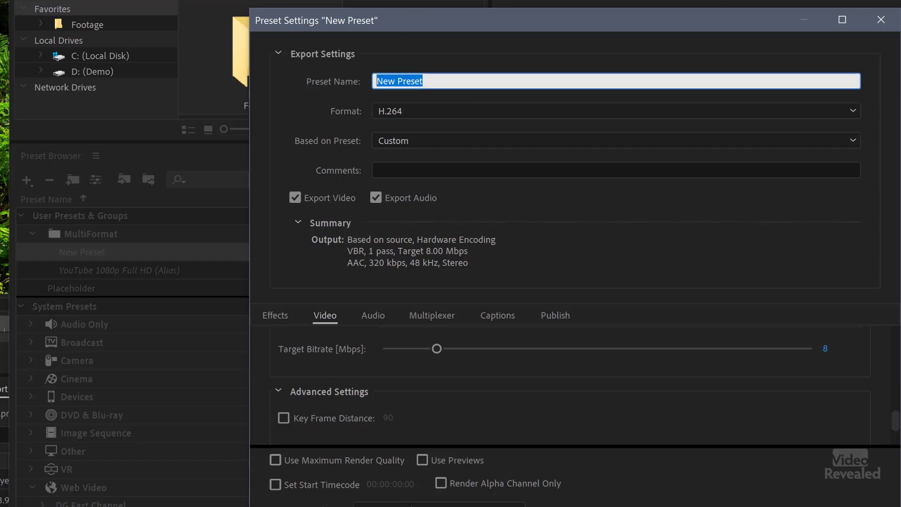
type("Lowe")
type("Bitrate")
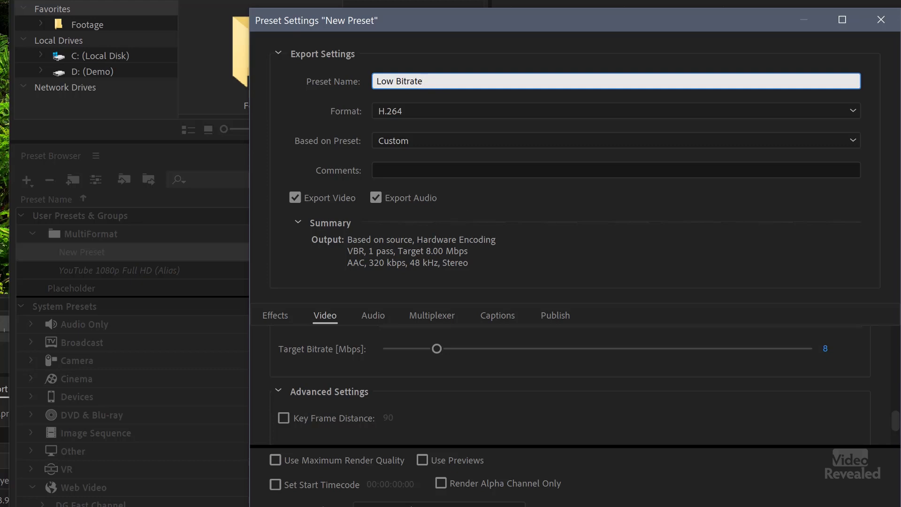
left_click(764, 506)
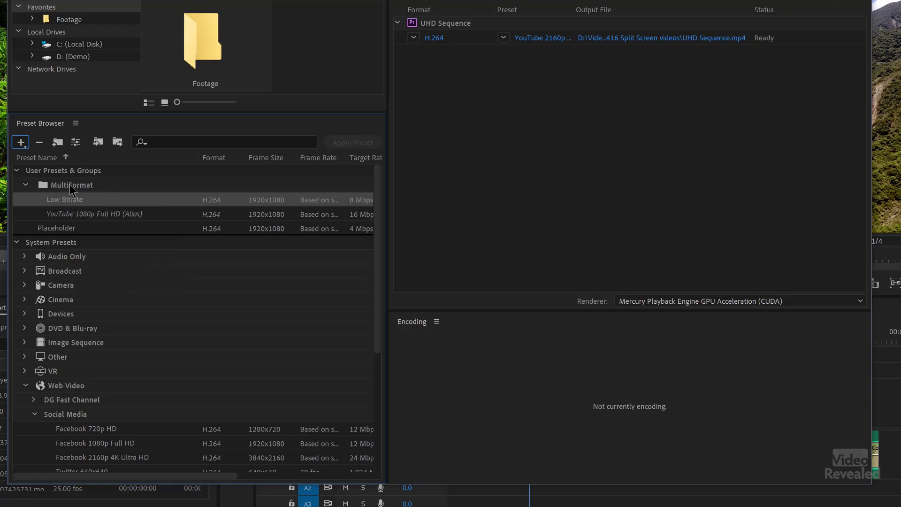
Apply the MultiFormat group to UHD Sequence, adding Low Bitrate and YouTube 1080p outputs, then select all three
left_click(69, 184)
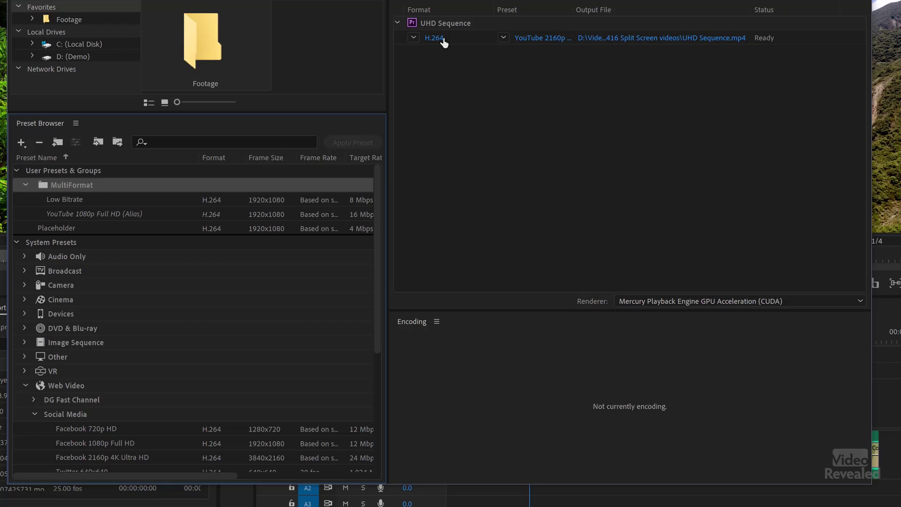
mouse_move(558, 45)
left_click_drag(388, 111, 458, 47)
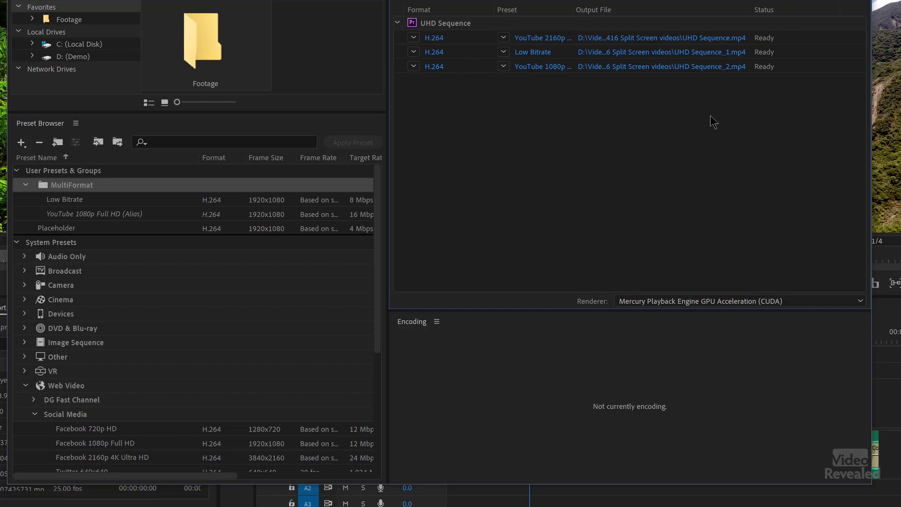
left_click_drag(710, 114, 666, 37)
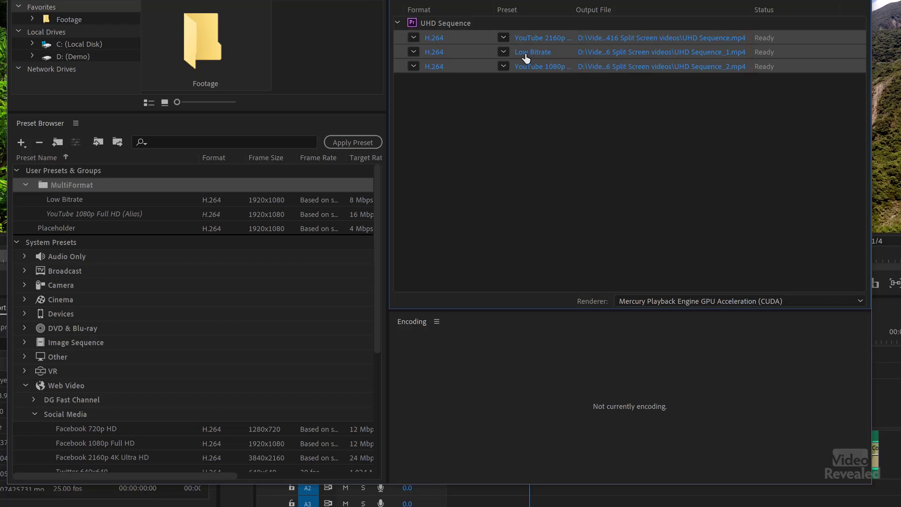
mouse_move(527, 61)
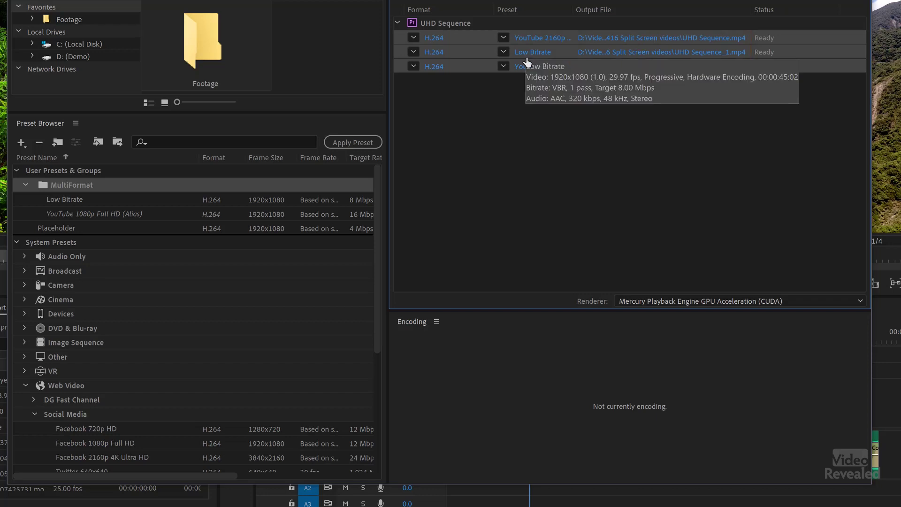
Set the output folder for all three outputs to D:\!- Test
left_click(666, 40)
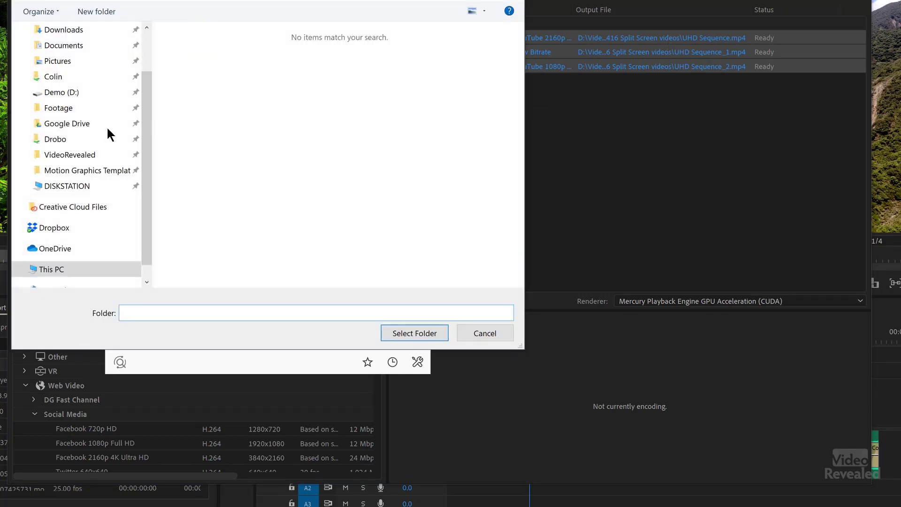
left_click(84, 93)
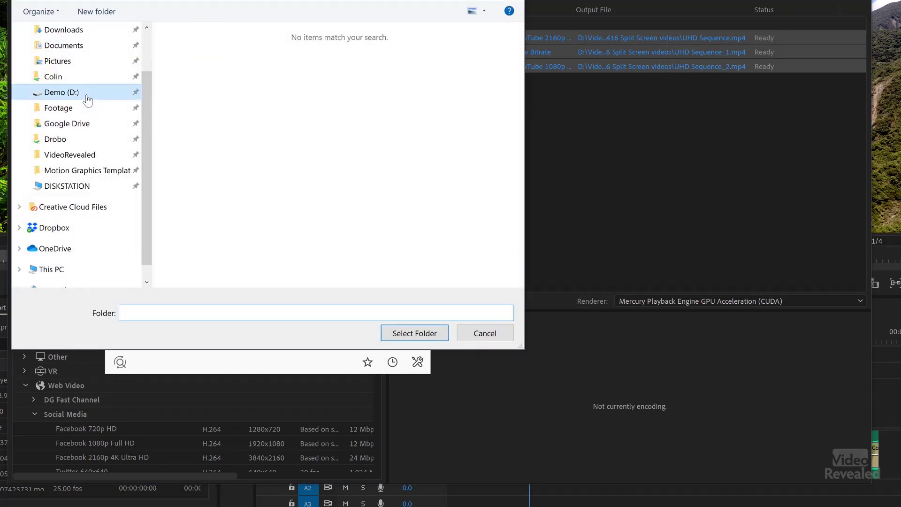
double_click(209, 50)
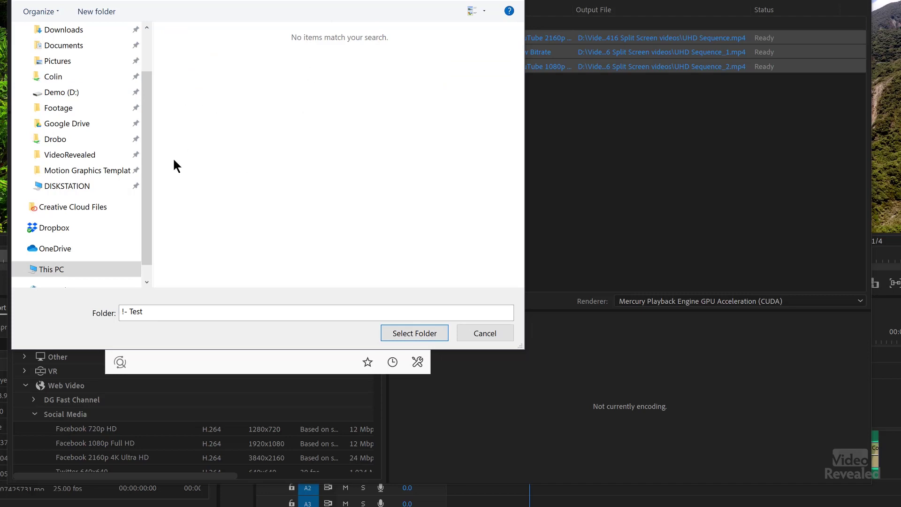
left_click(406, 335)
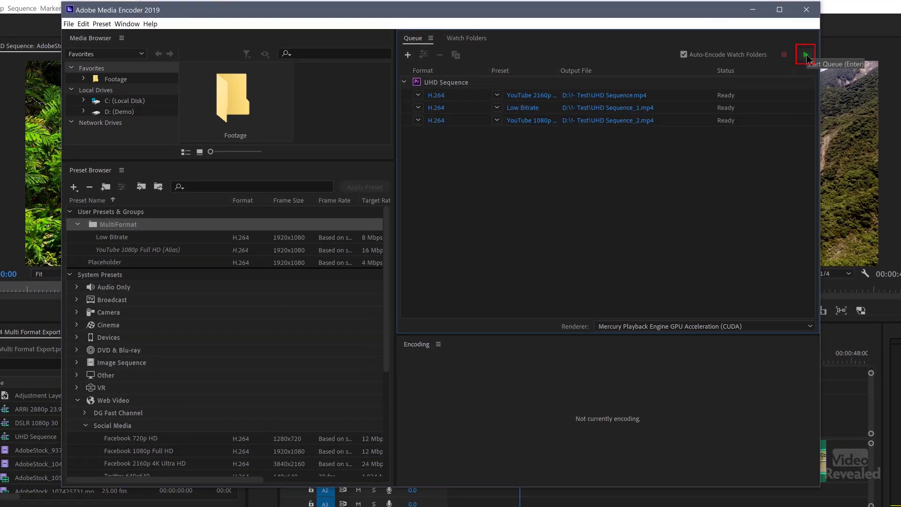
Start the queue to encode the three UHD Sequence outputs
left_click(806, 56)
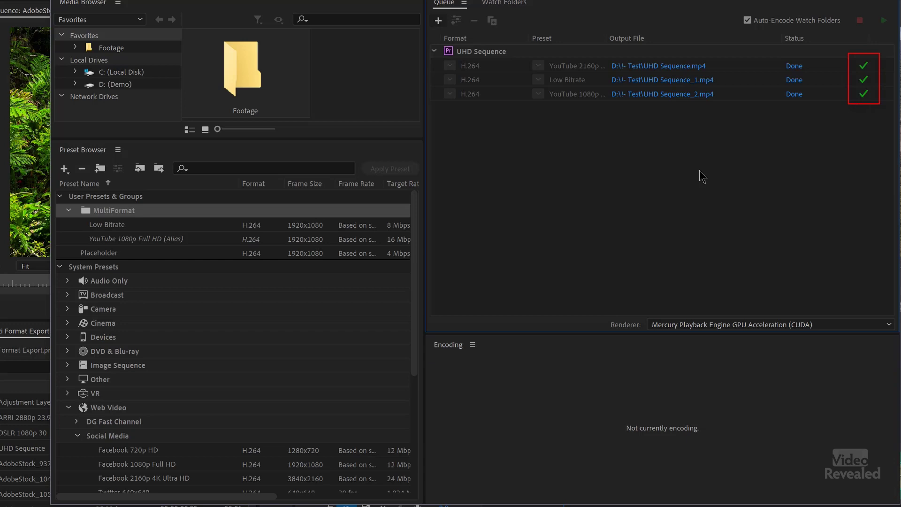
Open the !- Test folder in Explorer, widen it to show file sizes, and play UHD Sequence_1
left_click(651, 96)
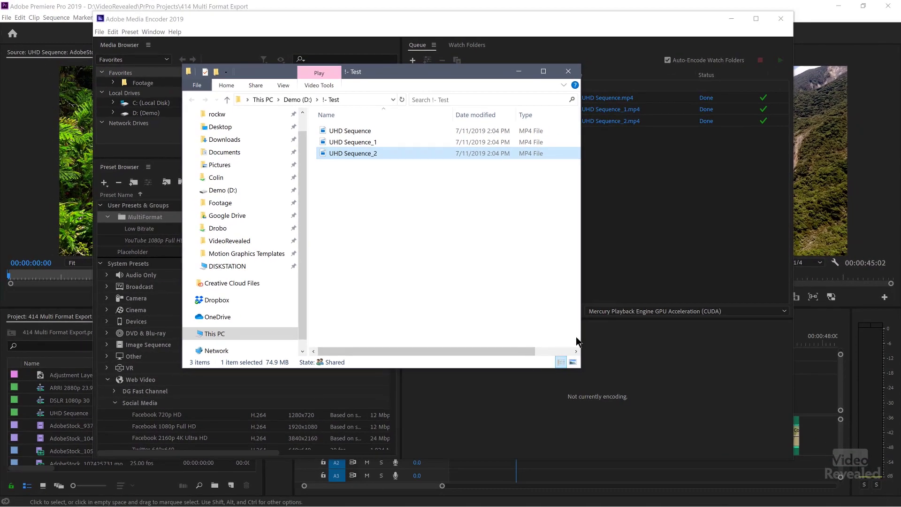
left_click_drag(582, 335, 719, 334)
left_click(398, 134)
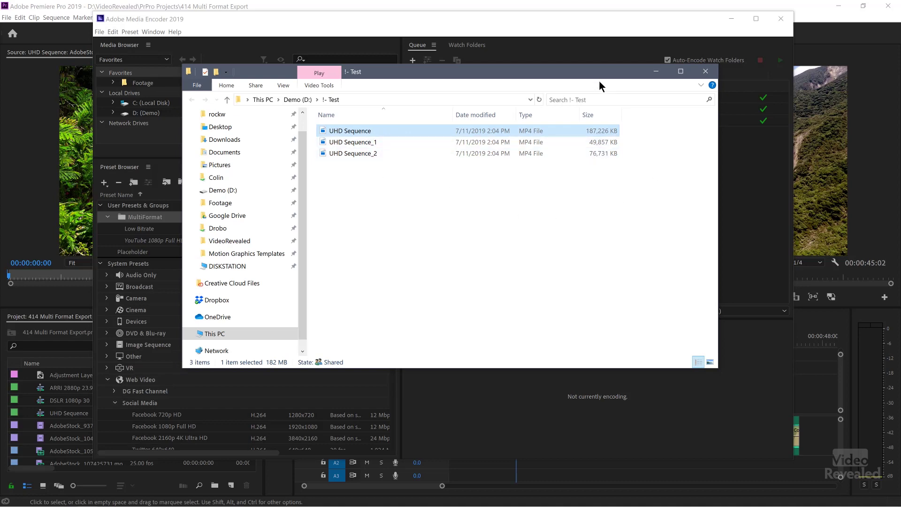
left_click_drag(599, 83, 610, 187)
left_click_drag(557, 176, 573, 72)
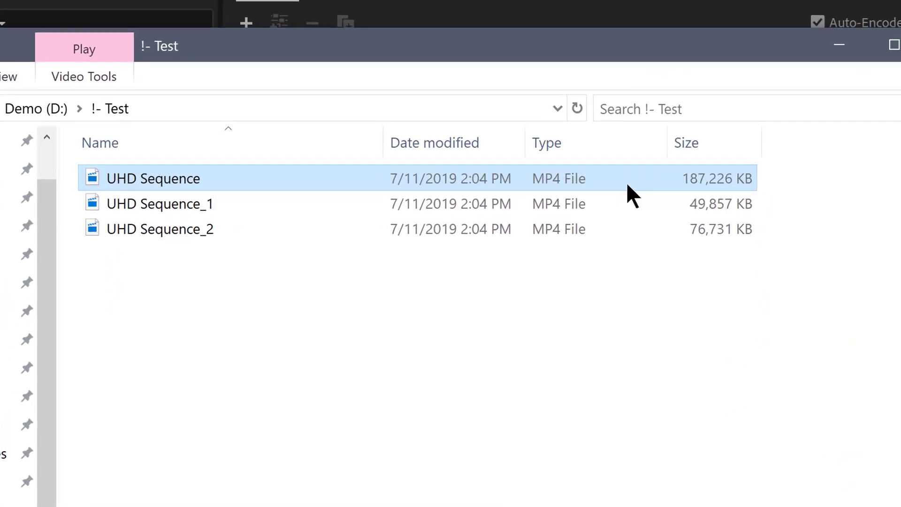
left_click(290, 202)
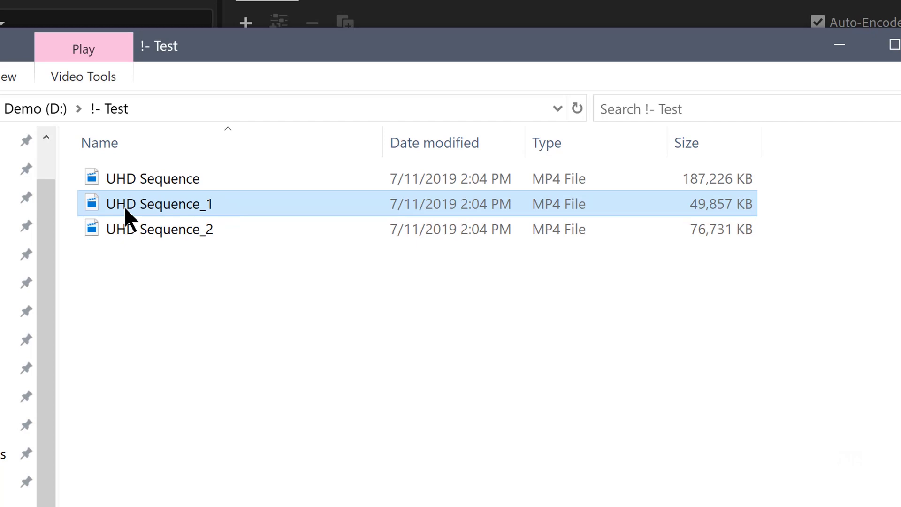
double_click(96, 202)
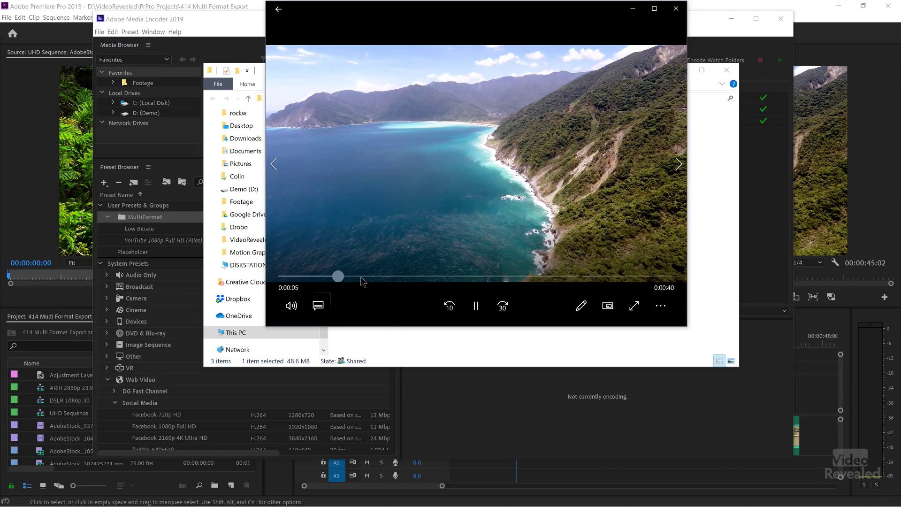
Skim the first exported video forward to 0:00:27, then briefly play UHD Sequence_2
left_click(402, 276)
left_click_drag(413, 280, 535, 285)
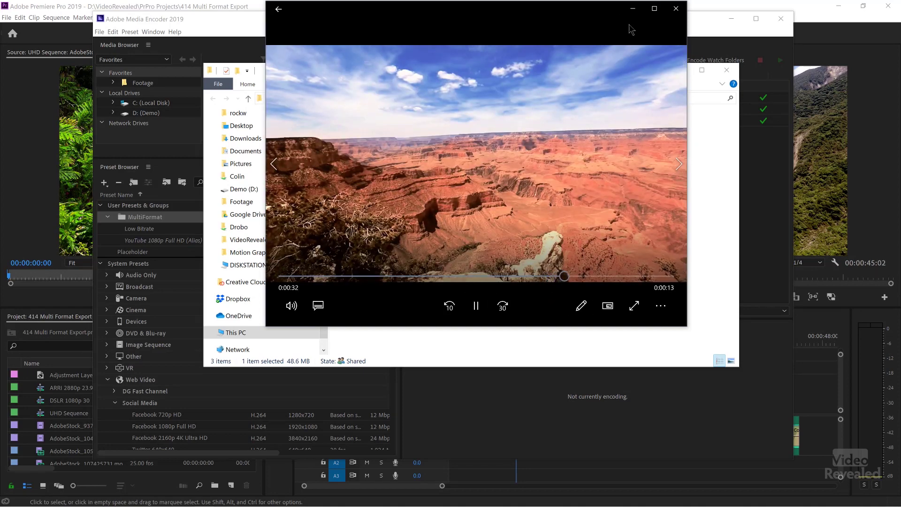
left_click(676, 9)
double_click(347, 150)
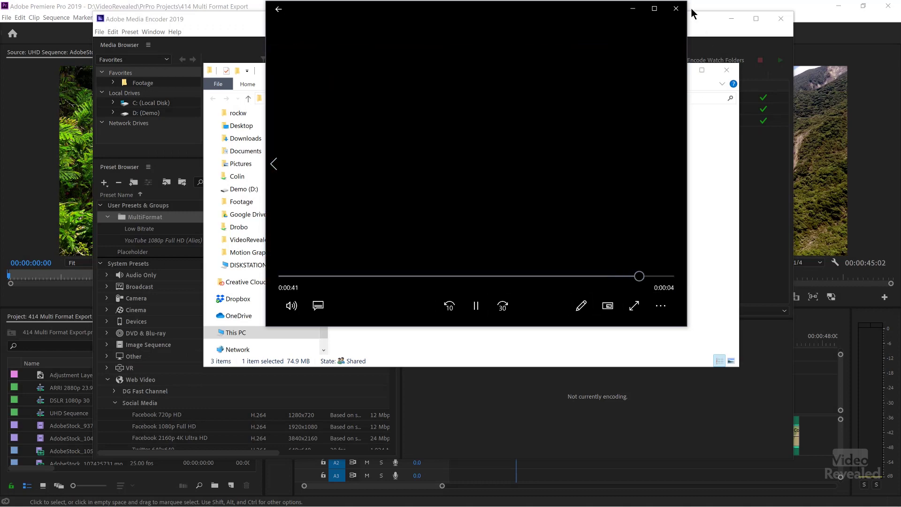
left_click(676, 9)
Play UHD Sequence to the redwoods scene, then close the player and the folder window
left_click(346, 131)
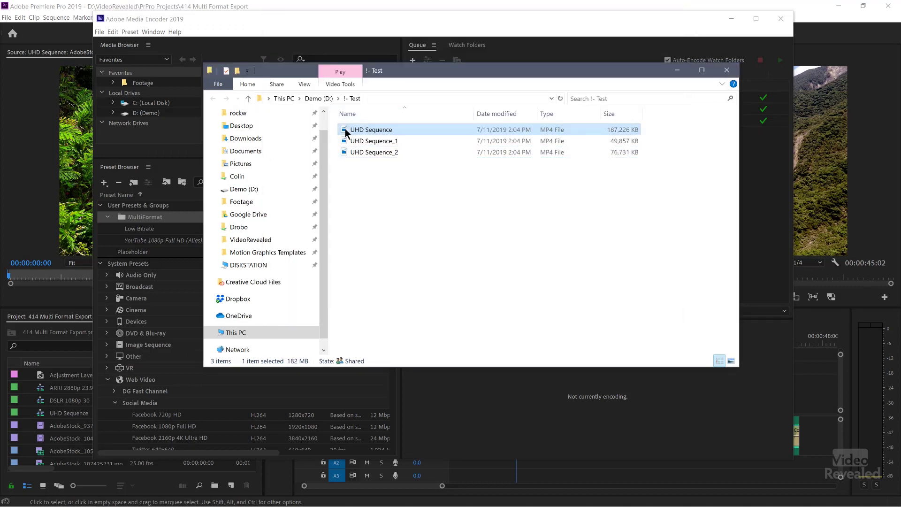
double_click(346, 131)
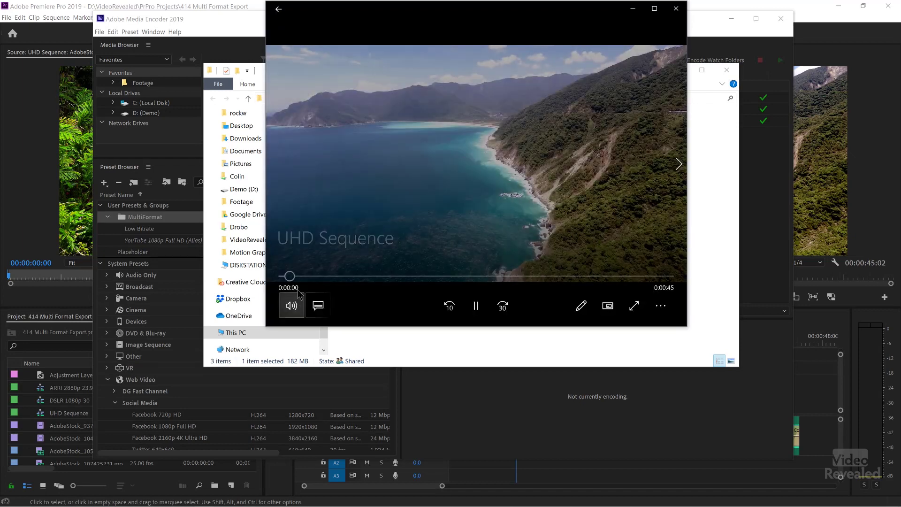
left_click(479, 276)
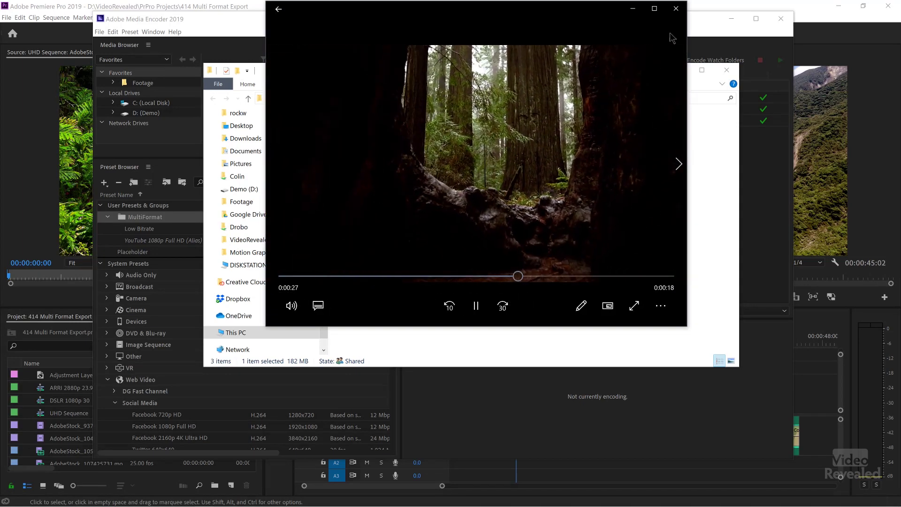
left_click(676, 10)
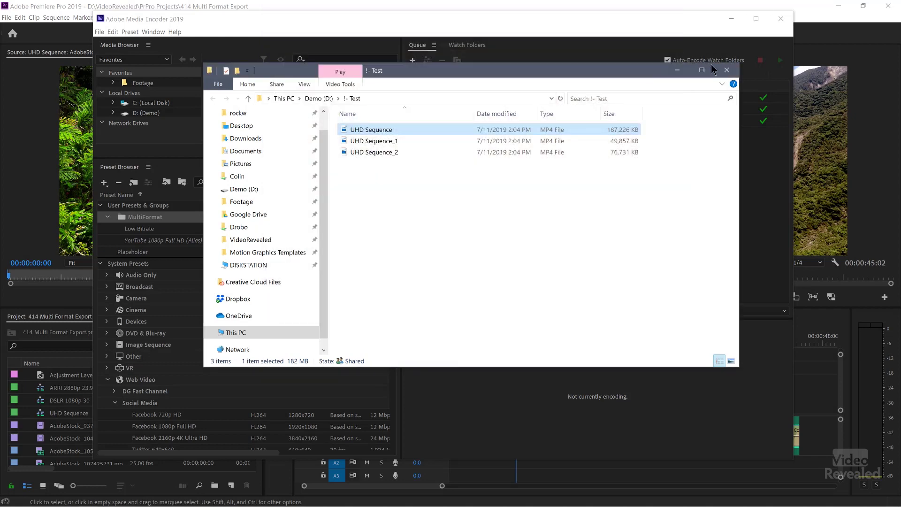
left_click(726, 71)
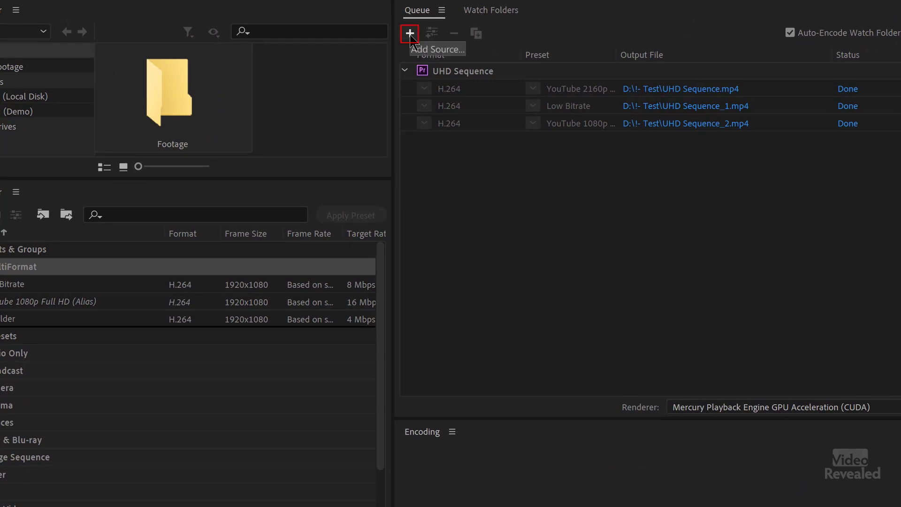
left_click(409, 33)
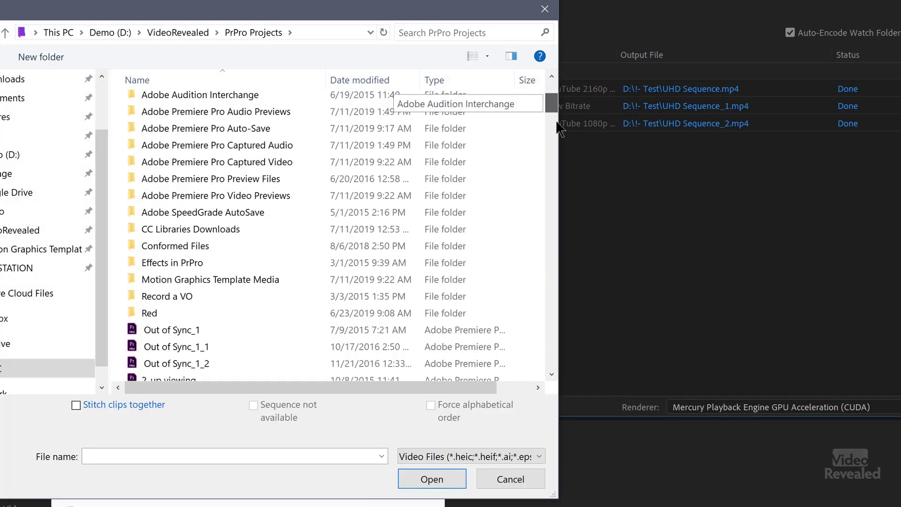
left_click_drag(557, 124, 556, 213)
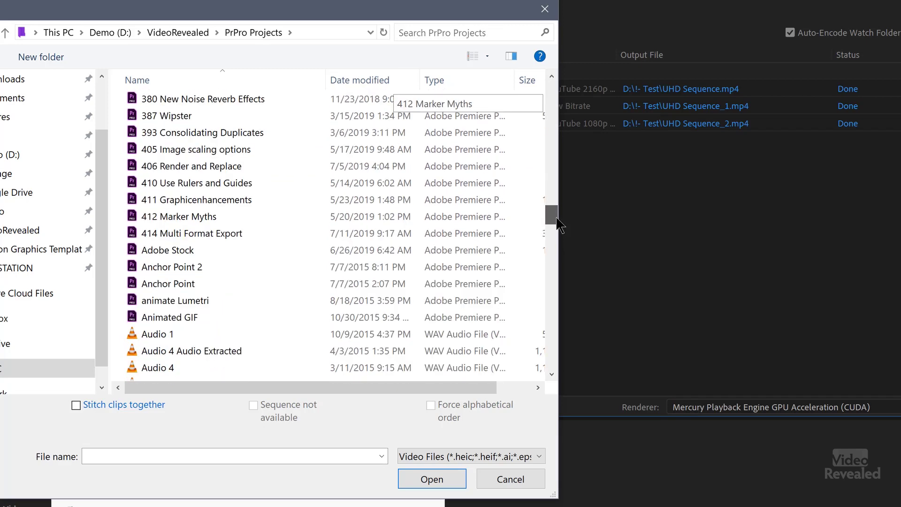
left_click(145, 235)
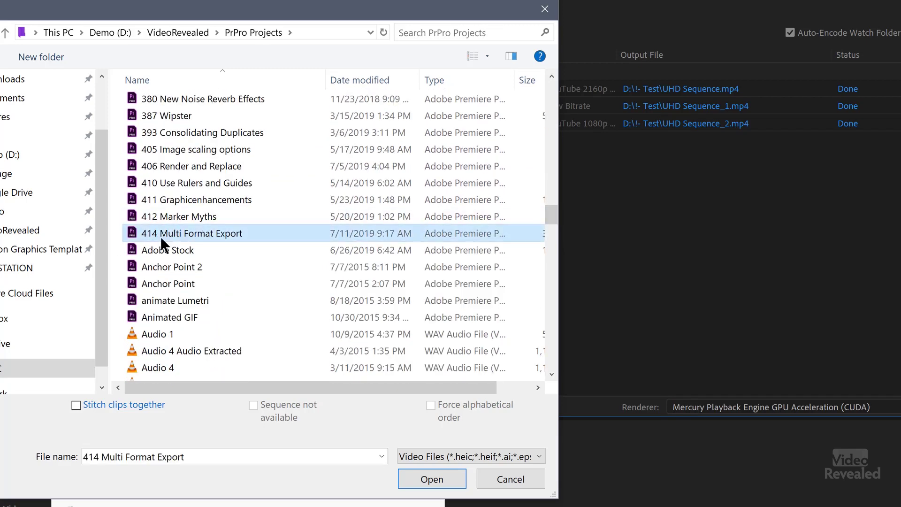
left_click(431, 477)
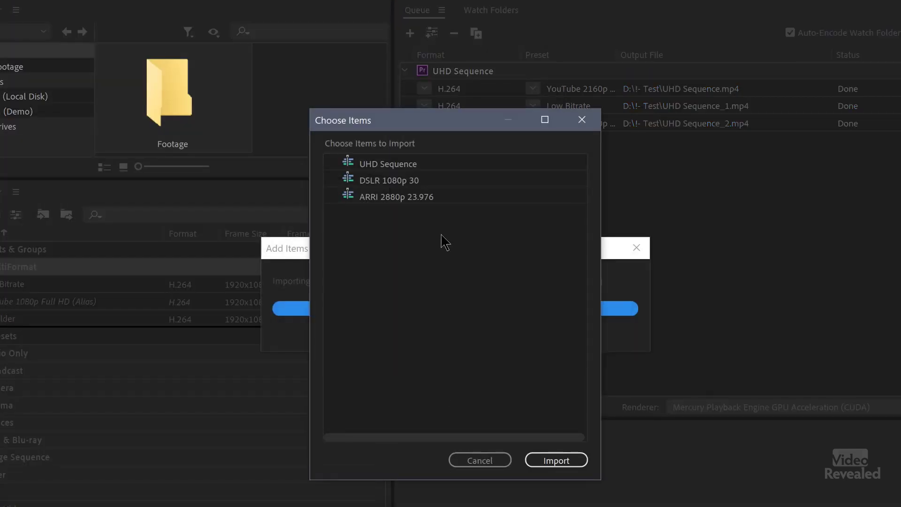
left_click(445, 199)
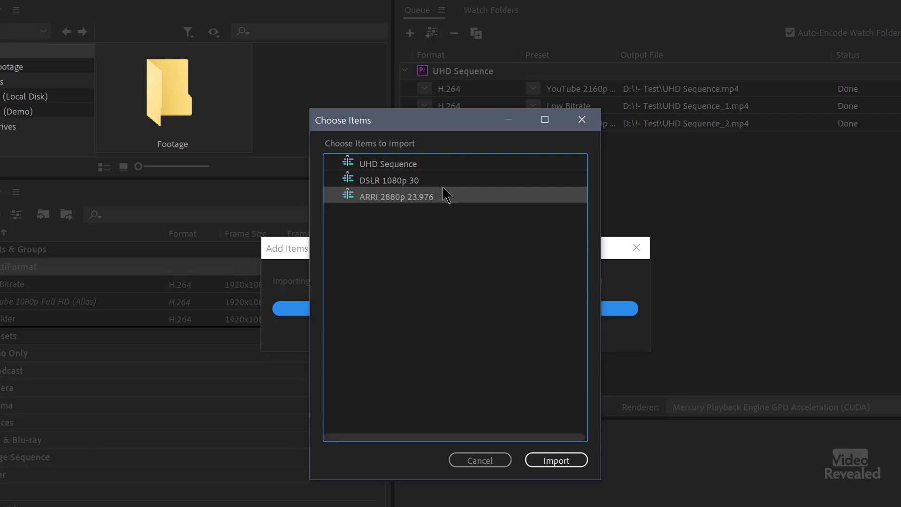
left_click(582, 119)
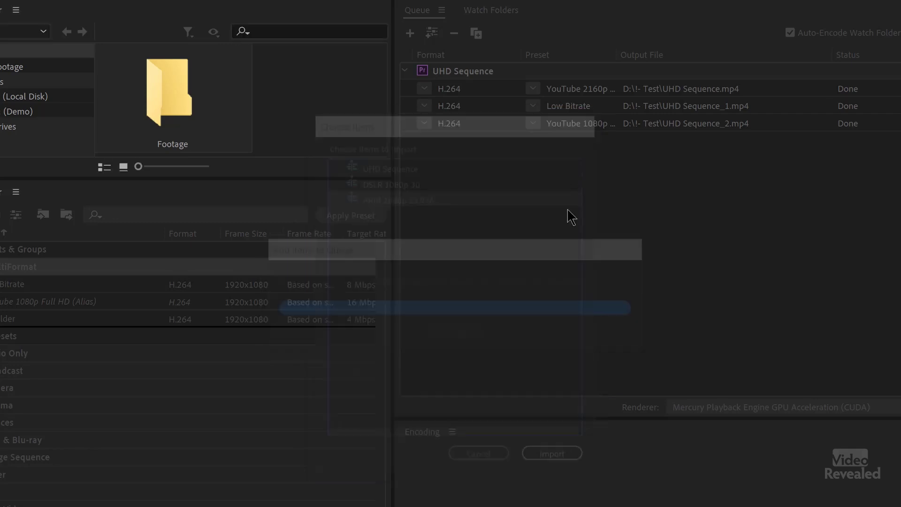